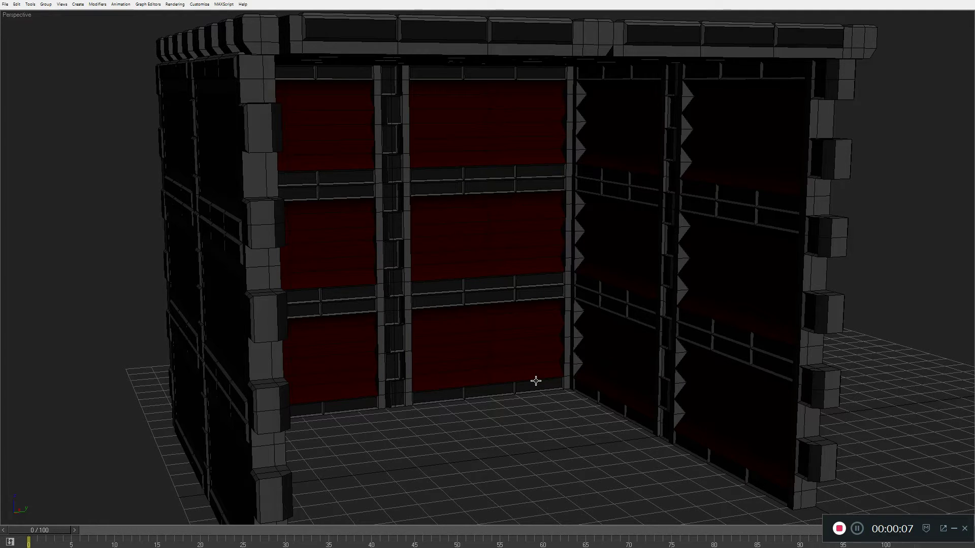
Examine the panel structure from the outside, closing in on the lower front corner of the near side wall
{"action": "scroll", "coordinate": [535, 381], "scroll_direction": "down", "scroll_amount": 5}
{"action": "scroll", "coordinate": [536, 380], "scroll_direction": "up", "scroll_amount": 5}
{"action": "middle_click_drag", "start_coordinate": [428, 428], "coordinate": [381, 403], "text": "alt"}
{"action": "scroll", "coordinate": [370, 416], "scroll_direction": "down", "scroll_amount": 5}
{"action": "scroll", "coordinate": [381, 403], "scroll_direction": "up", "scroll_amount": 3}
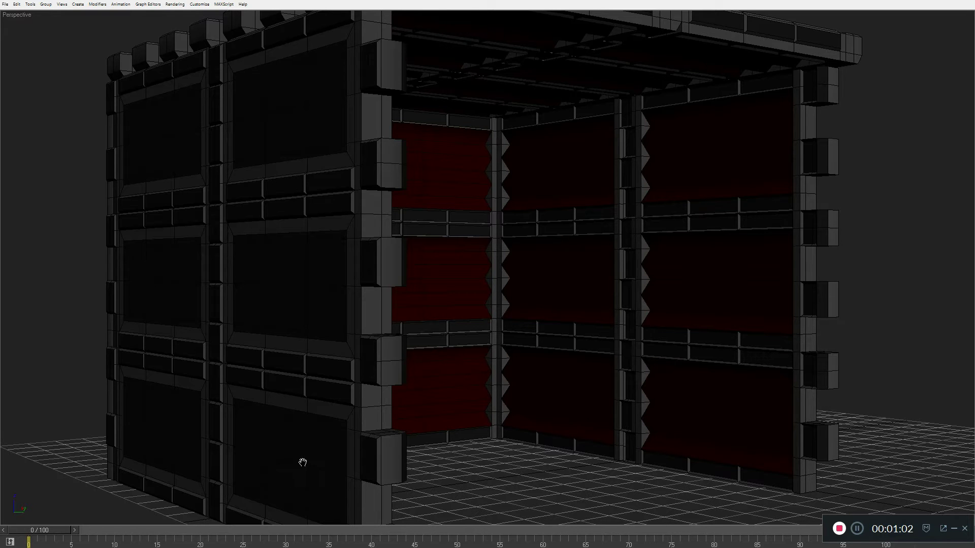
{"action": "scroll", "coordinate": [424, 424], "scroll_direction": "down", "scroll_amount": 8}
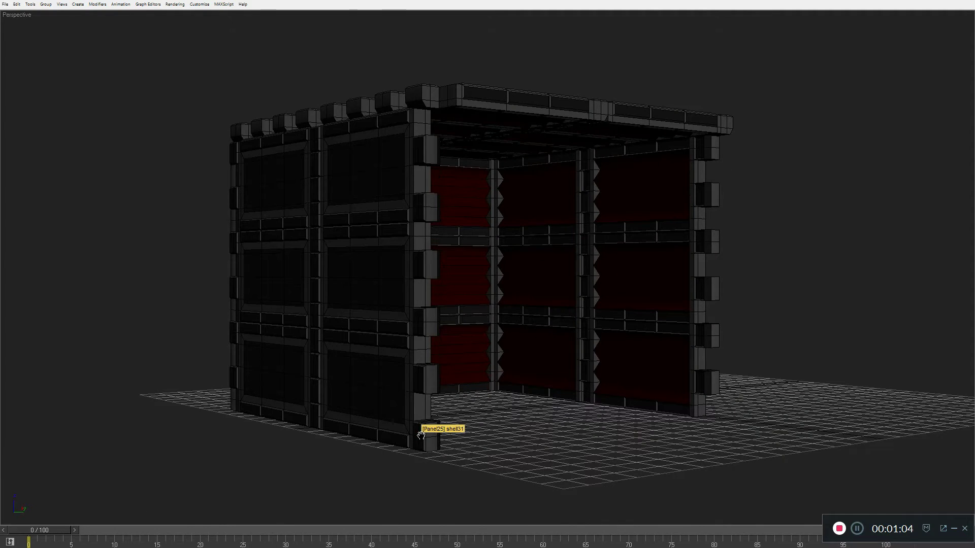
{"action": "scroll", "coordinate": [421, 426], "scroll_direction": "up", "scroll_amount": 8}
{"action": "middle_click_drag", "start_coordinate": [422, 426], "coordinate": [426, 383]}
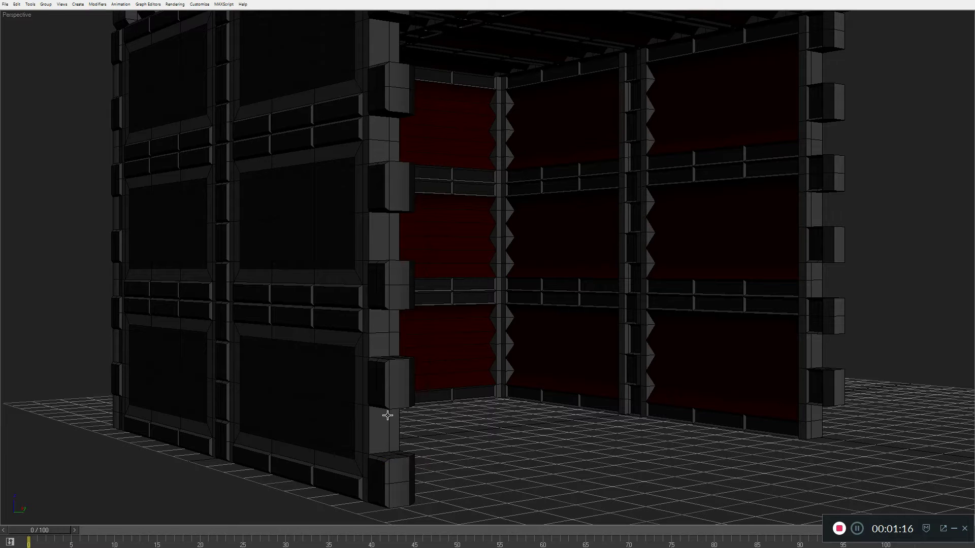
{"action": "middle_click_drag", "start_coordinate": [344, 442], "coordinate": [495, 337], "text": "alt"}
{"action": "scroll", "coordinate": [383, 374], "scroll_direction": "up", "scroll_amount": 5}
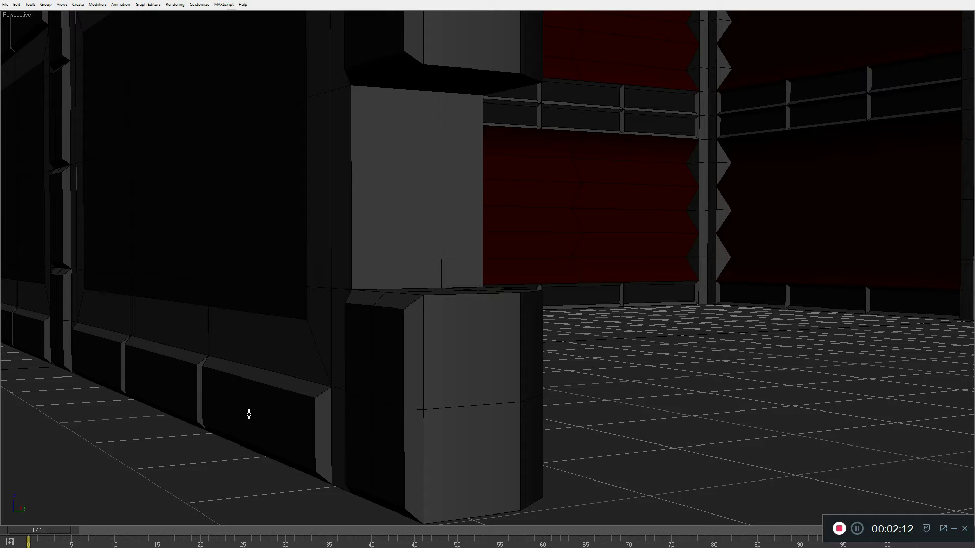
{"action": "left_click", "coordinate": [582, 289]}
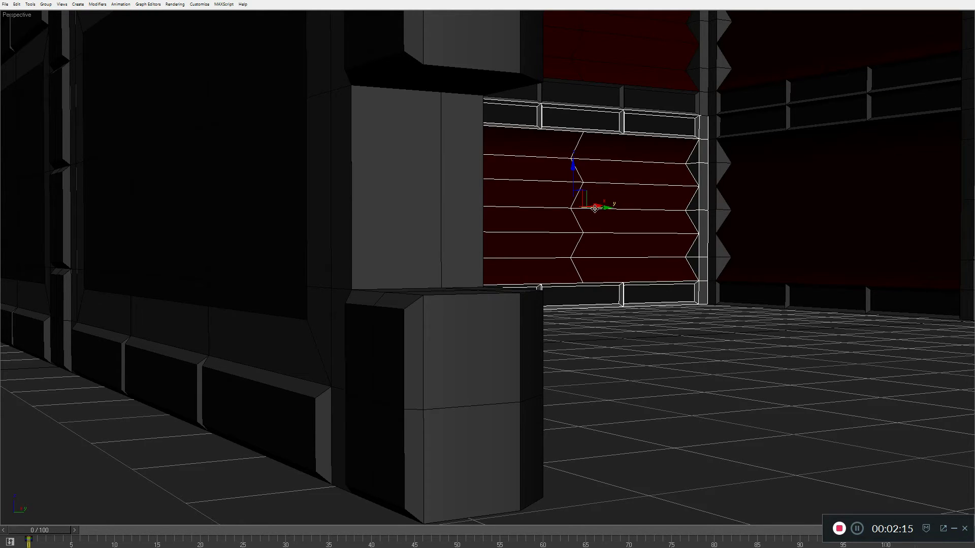
{"action": "middle_click_drag", "start_coordinate": [594, 221], "coordinate": [583, 234]}
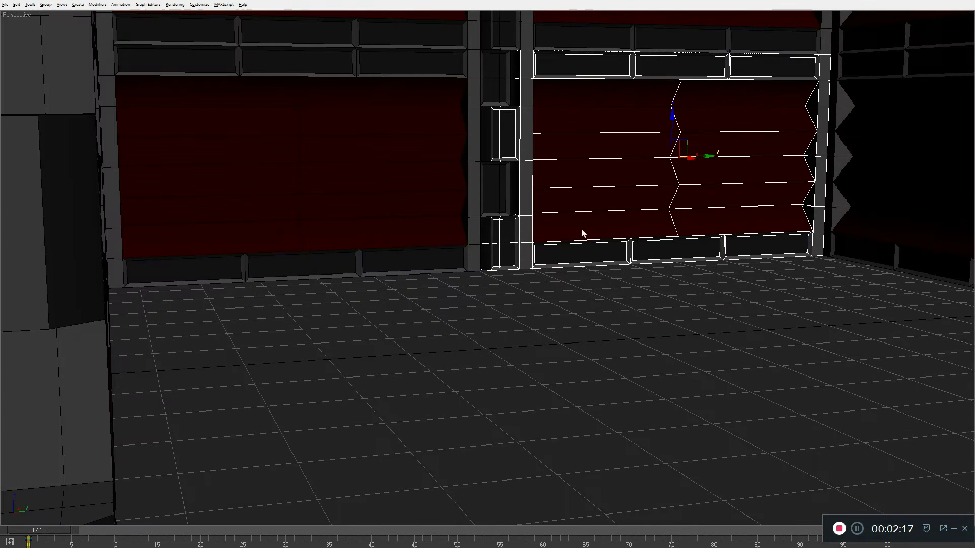
{"action": "scroll", "coordinate": [579, 300], "scroll_direction": "down", "scroll_amount": 10}
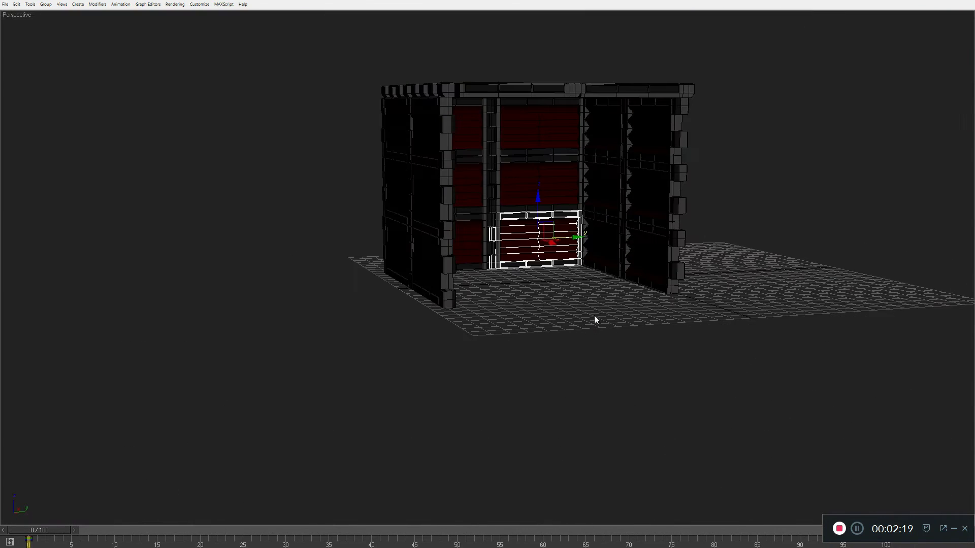
{"action": "middle_click_drag", "start_coordinate": [594, 320], "coordinate": [592, 362]}
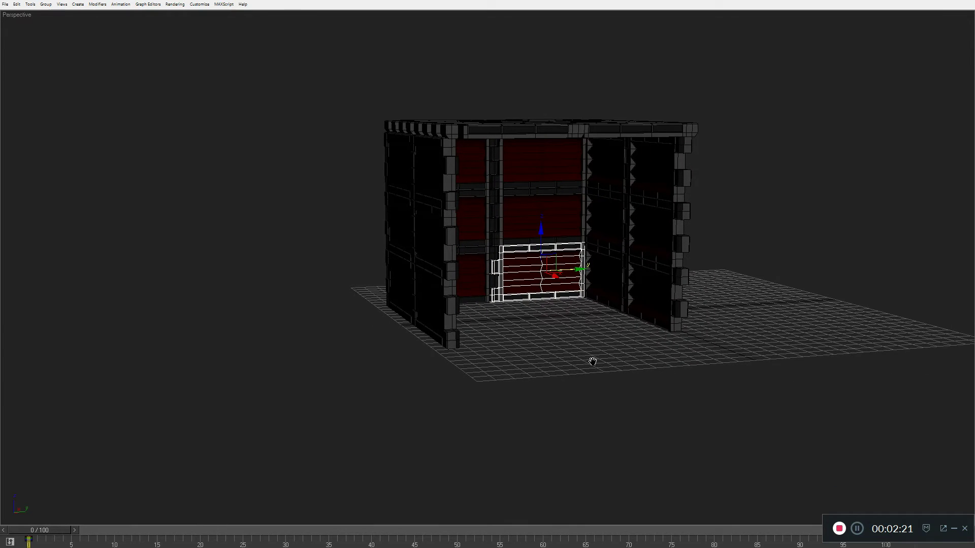
{"action": "key", "text": "ctrl+z"}
Clone the near side wall's bottom front panel as a single copy, offset inward along the Y axis
{"action": "scroll", "coordinate": [541, 358], "scroll_direction": "up", "scroll_amount": 8}
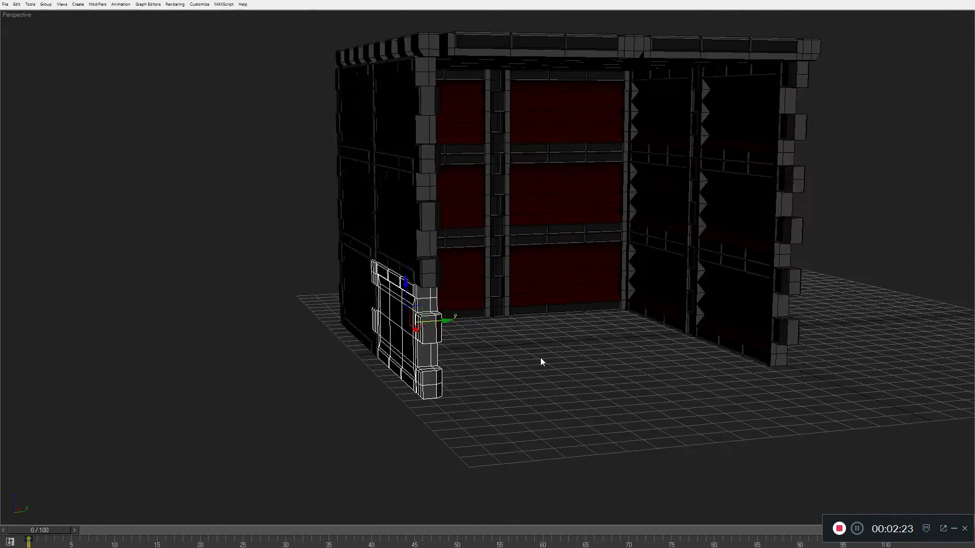
{"action": "scroll", "coordinate": [579, 312], "scroll_direction": "up", "scroll_amount": 3}
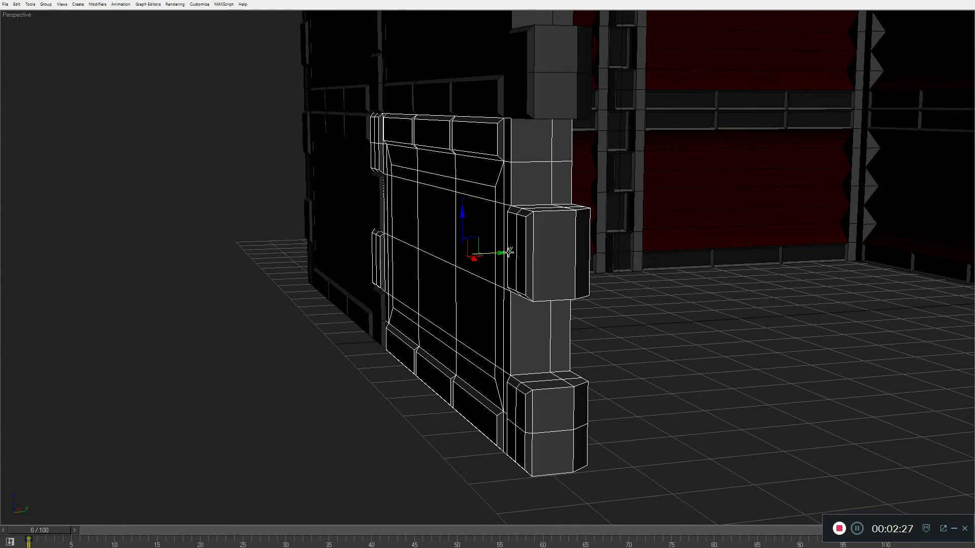
{"action": "mouse_move", "coordinate": [502, 252]}
{"action": "left_mouse_down"}
{"action": "mouse_move", "coordinate": [570, 246]}
{"action": "mouse_move", "coordinate": [551, 227]}
{"action": "mouse_move", "coordinate": [562, 231]}
{"action": "left_mouse_up"}
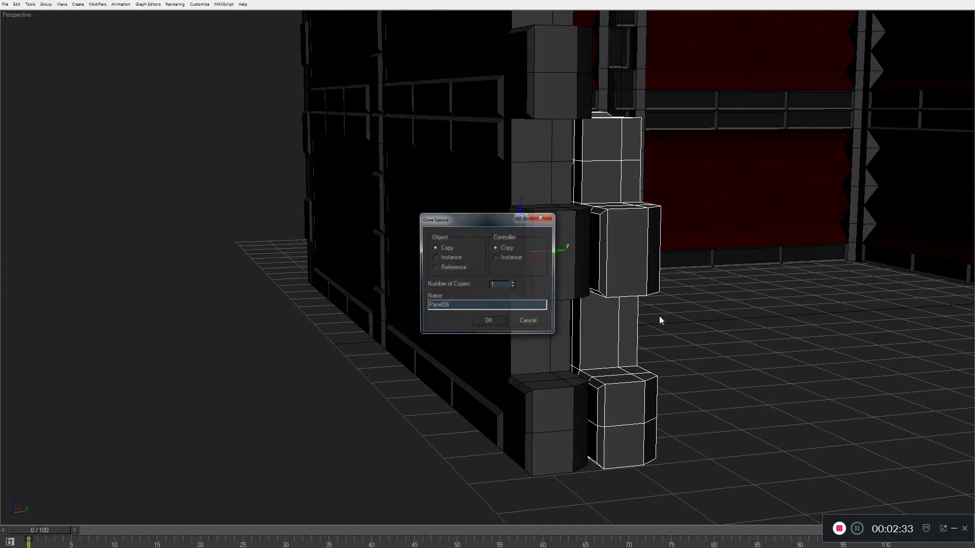
{"action": "left_click", "coordinate": [491, 324]}
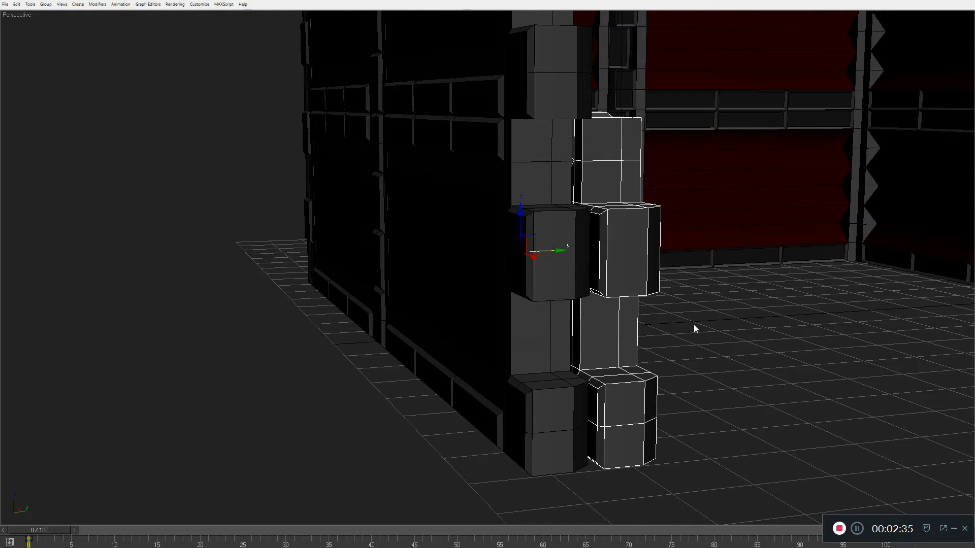
Inspect the copied panel's edge blocks against the original, and move the copy farther into the room along the Y axis
{"action": "scroll", "coordinate": [617, 309], "scroll_direction": "up", "scroll_amount": 4}
{"action": "mouse_move", "coordinate": [638, 303]}
{"action": "middle_mouse_down", "text": "alt"}
{"action": "mouse_move", "coordinate": [518, 328]}
{"action": "mouse_move", "coordinate": [483, 296]}
{"action": "mouse_move", "coordinate": [487, 249]}
{"action": "middle_mouse_up", "text": "alt"}
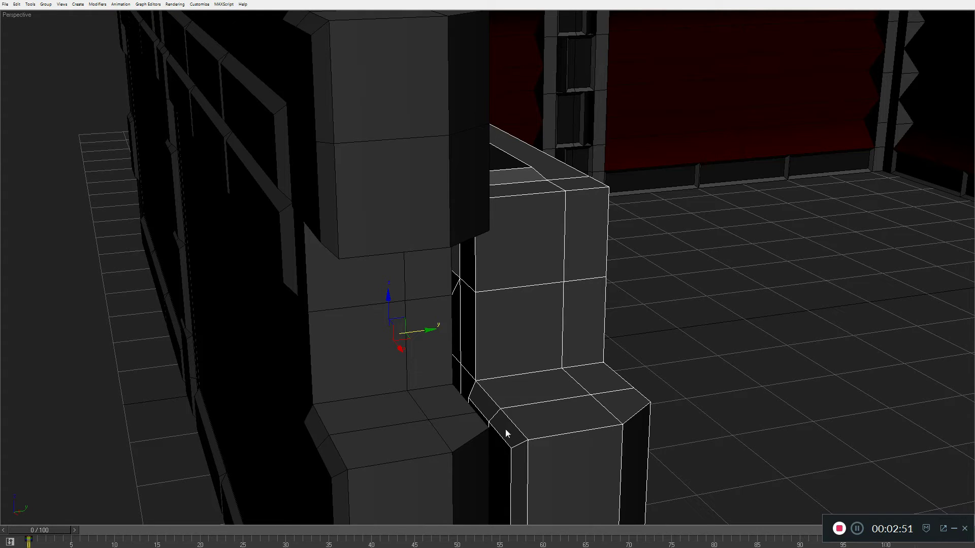
{"action": "middle_click_drag", "start_coordinate": [504, 466], "coordinate": [435, 359], "text": "alt"}
{"action": "scroll", "coordinate": [469, 351], "scroll_direction": "down", "scroll_amount": 5}
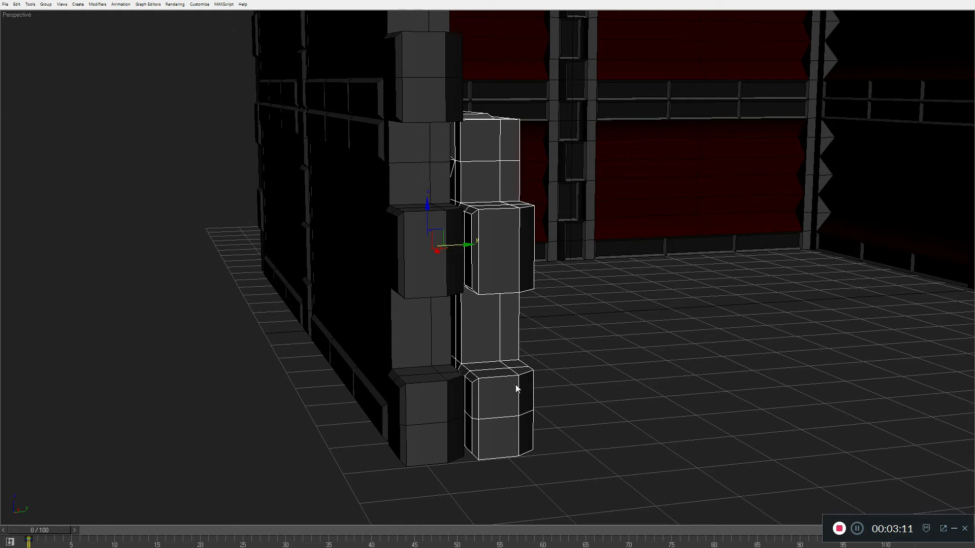
{"action": "left_click_drag", "start_coordinate": [477, 245], "coordinate": [552, 243]}
{"action": "middle_click_drag", "start_coordinate": [555, 317], "coordinate": [546, 316], "text": "alt"}
{"action": "key", "text": "shift+z"}
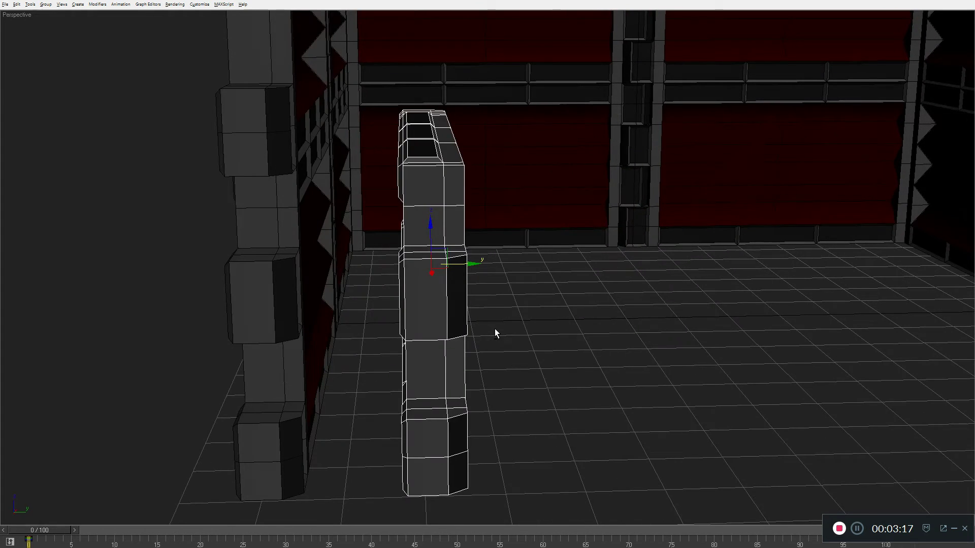
Inspect the copied panel standing apart from the side wall and delete it
{"action": "middle_click_drag", "start_coordinate": [495, 332], "coordinate": [496, 333], "text": "alt"}
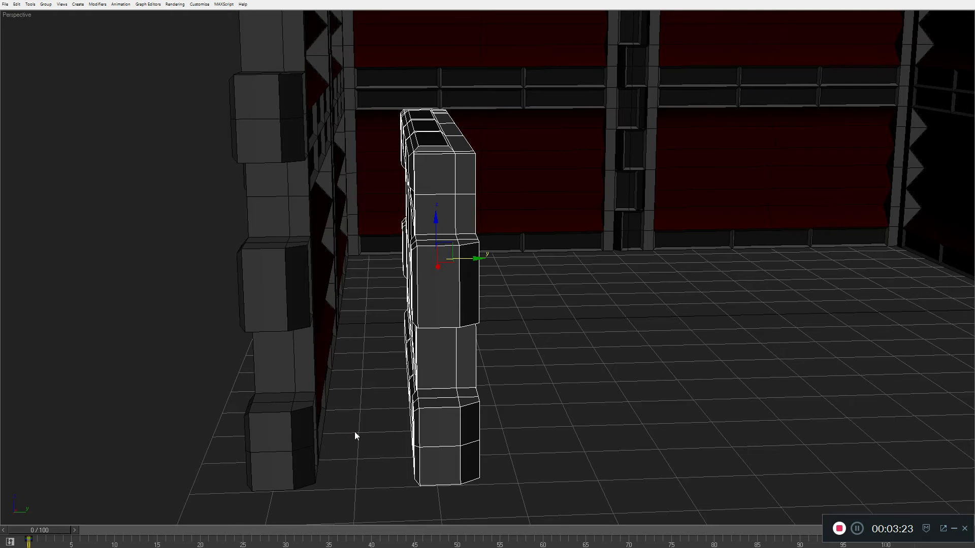
{"action": "middle_click_drag", "start_coordinate": [347, 443], "coordinate": [460, 435], "text": "alt"}
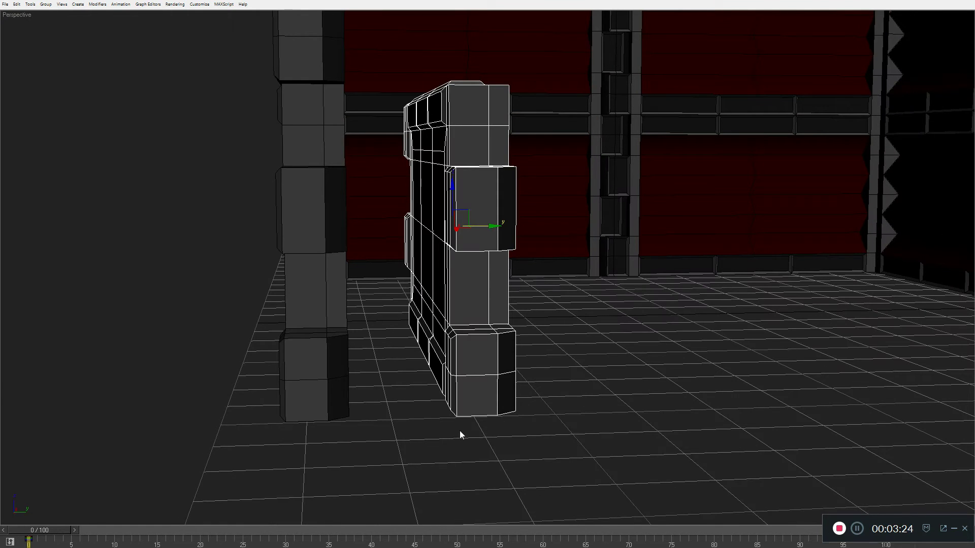
{"action": "key", "text": "Delete"}
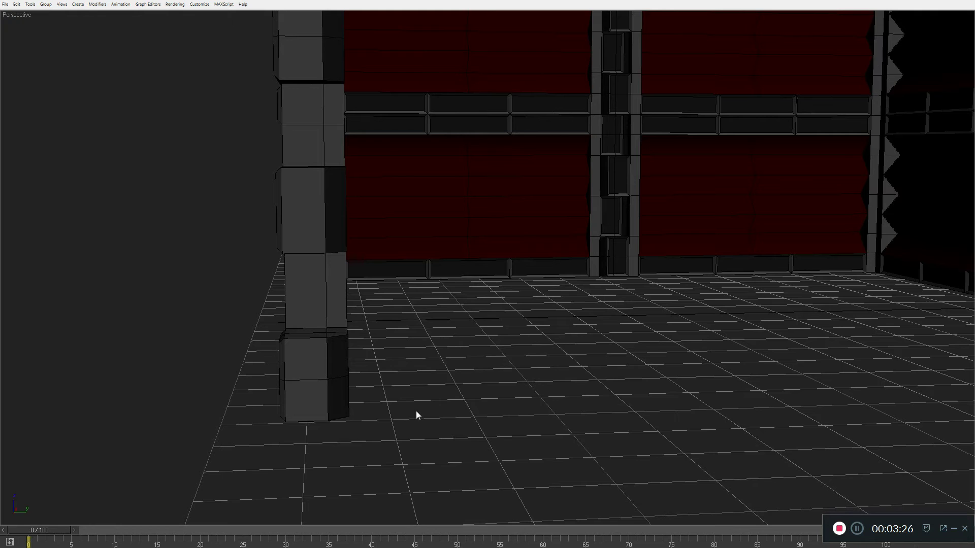
Examine the protruding edge blocks and notches on the side wall's lower front edge up close
{"action": "middle_click_drag", "start_coordinate": [385, 434], "coordinate": [401, 436], "text": "alt"}
{"action": "scroll", "coordinate": [445, 416], "scroll_direction": "up", "scroll_amount": 3}
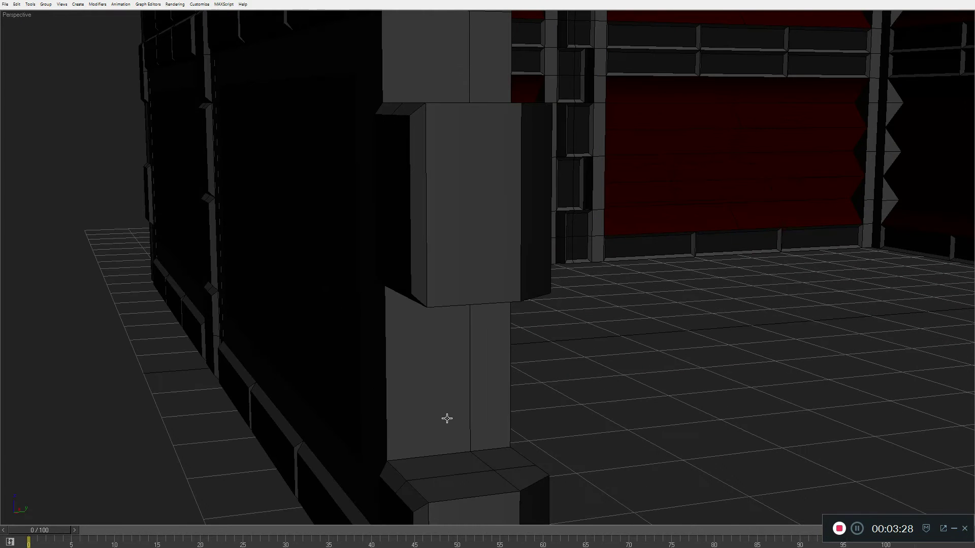
{"action": "scroll", "coordinate": [446, 412], "scroll_direction": "down", "scroll_amount": 2}
{"action": "middle_click_drag", "start_coordinate": [461, 385], "coordinate": [459, 429]}
{"action": "scroll", "coordinate": [448, 419], "scroll_direction": "up", "scroll_amount": 4}
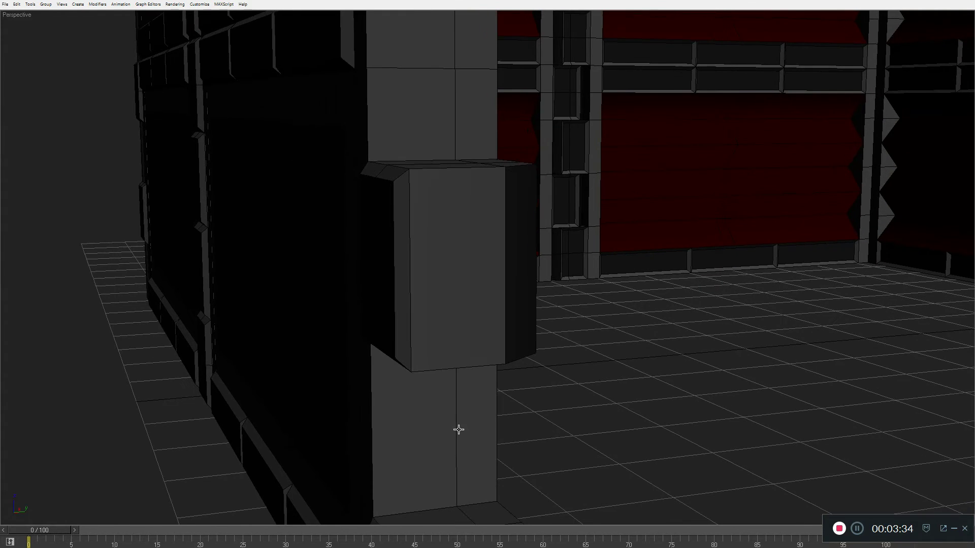
{"action": "scroll", "coordinate": [459, 429], "scroll_direction": "down", "scroll_amount": 4}
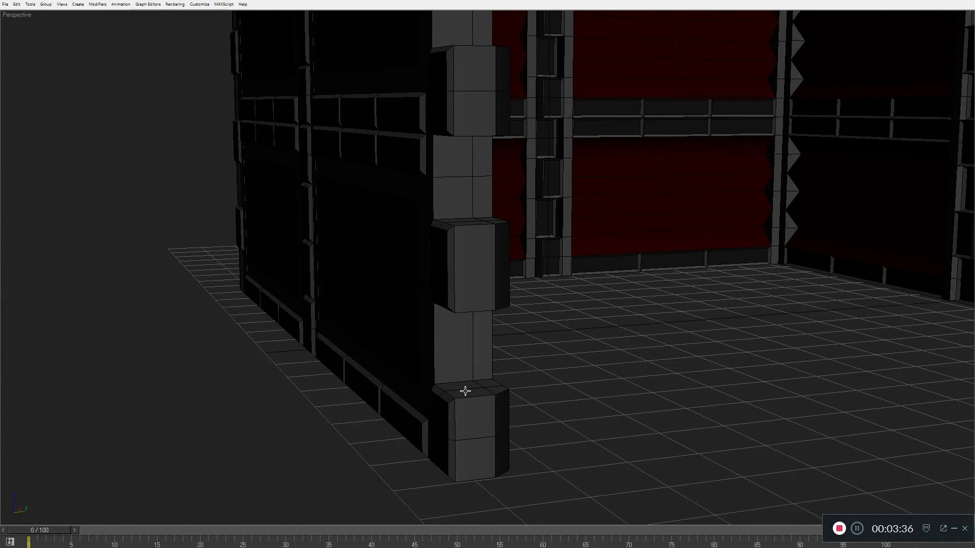
Examine the interlocking column and the lower panel seams along the inside of the back wall
{"action": "scroll", "coordinate": [557, 244], "scroll_direction": "up", "scroll_amount": 8}
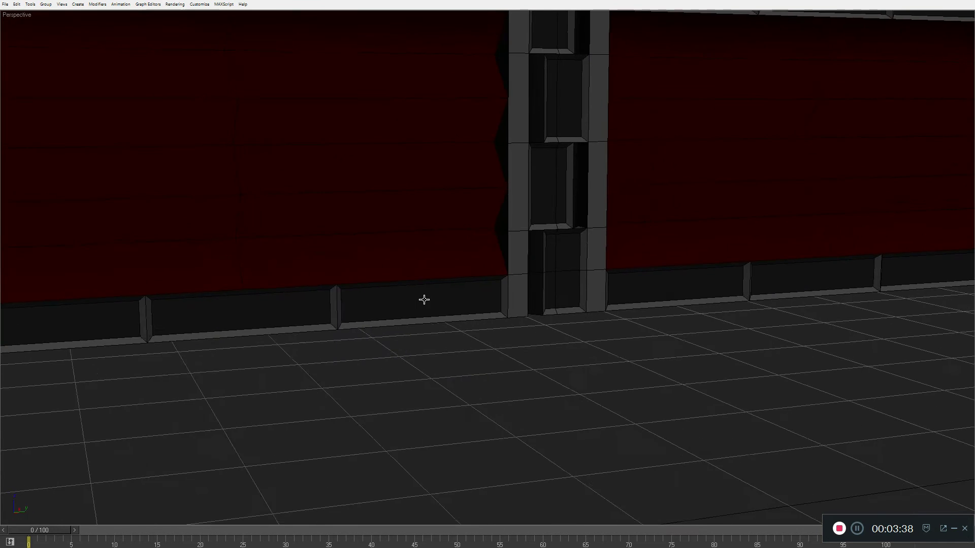
{"action": "scroll", "coordinate": [425, 300], "scroll_direction": "down", "scroll_amount": 4}
{"action": "scroll", "coordinate": [434, 328], "scroll_direction": "up", "scroll_amount": 3}
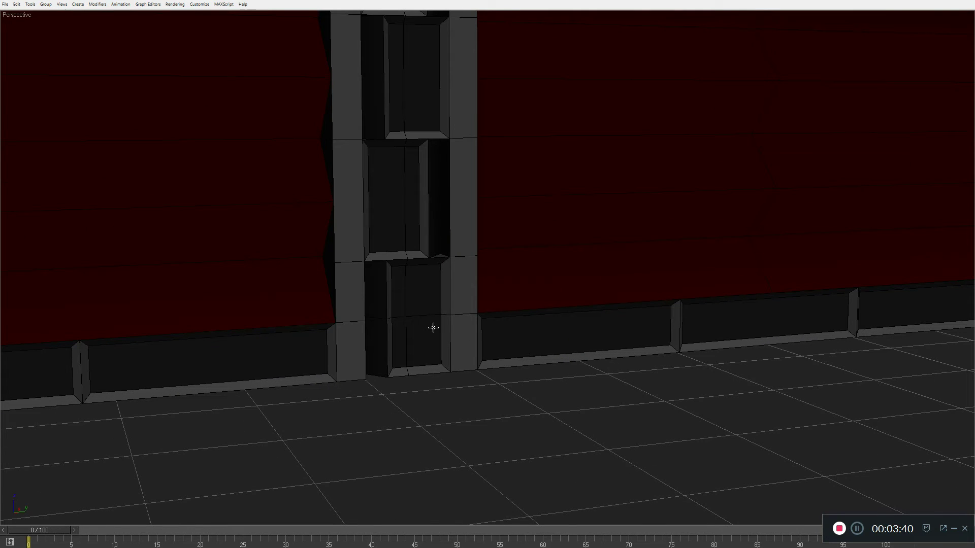
{"action": "middle_click_drag", "start_coordinate": [433, 329], "coordinate": [394, 343], "text": "alt"}
{"action": "middle_click_drag", "start_coordinate": [577, 303], "coordinate": [426, 332], "text": "alt"}
{"action": "scroll", "coordinate": [426, 332], "scroll_direction": "down", "scroll_amount": 2}
{"action": "scroll", "coordinate": [801, 264], "scroll_direction": "down", "scroll_amount": 2}
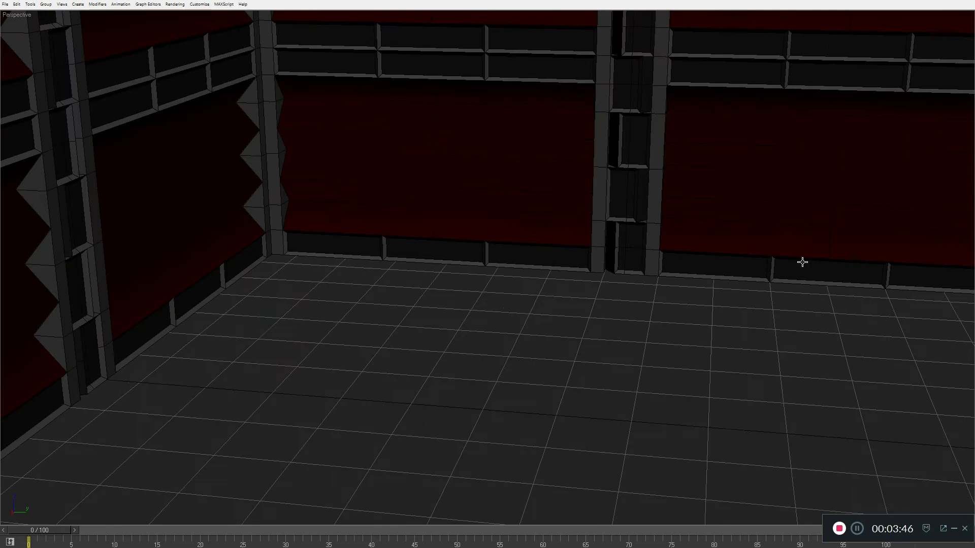
{"action": "middle_click_drag", "start_coordinate": [632, 252], "coordinate": [639, 240], "text": "alt"}
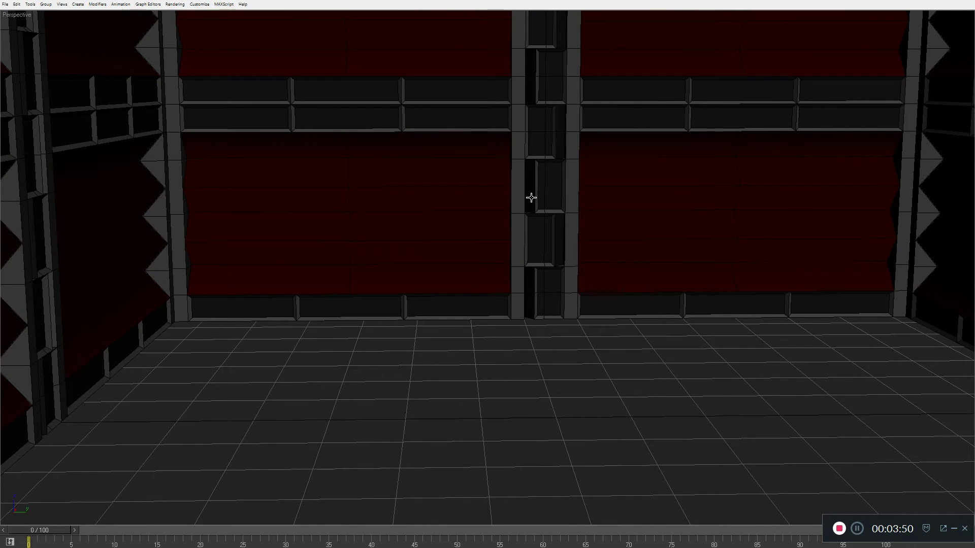
{"action": "middle_click_drag", "start_coordinate": [528, 196], "coordinate": [501, 292]}
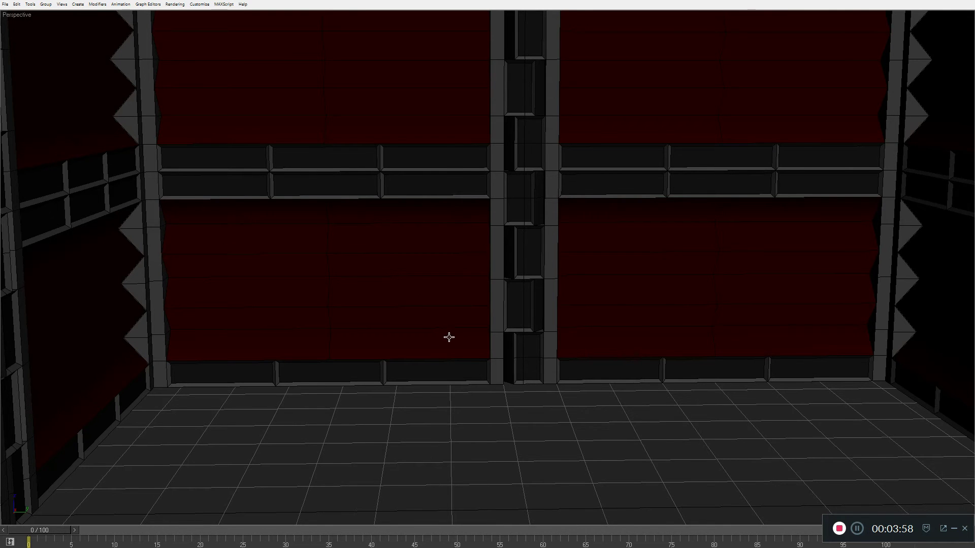
Examine the whole room from its open front, turning to the outside of the opposite side wall
{"action": "middle_click_drag", "start_coordinate": [448, 337], "coordinate": [479, 328]}
{"action": "scroll", "coordinate": [543, 357], "scroll_direction": "down", "scroll_amount": 6}
{"action": "middle_click_drag", "start_coordinate": [544, 359], "coordinate": [508, 415]}
{"action": "middle_click_drag", "start_coordinate": [506, 344], "coordinate": [466, 348], "text": "alt"}
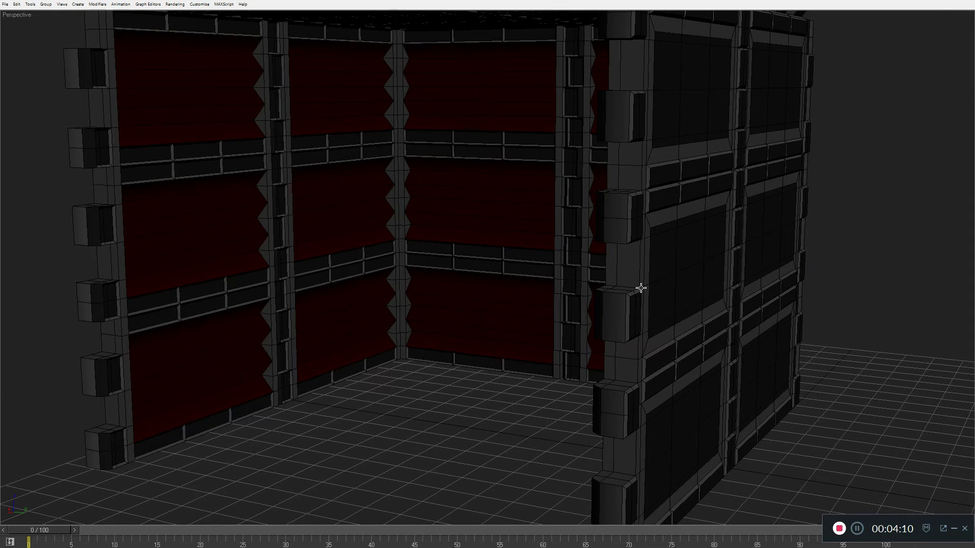
{"action": "middle_click_drag", "start_coordinate": [640, 290], "coordinate": [684, 285]}
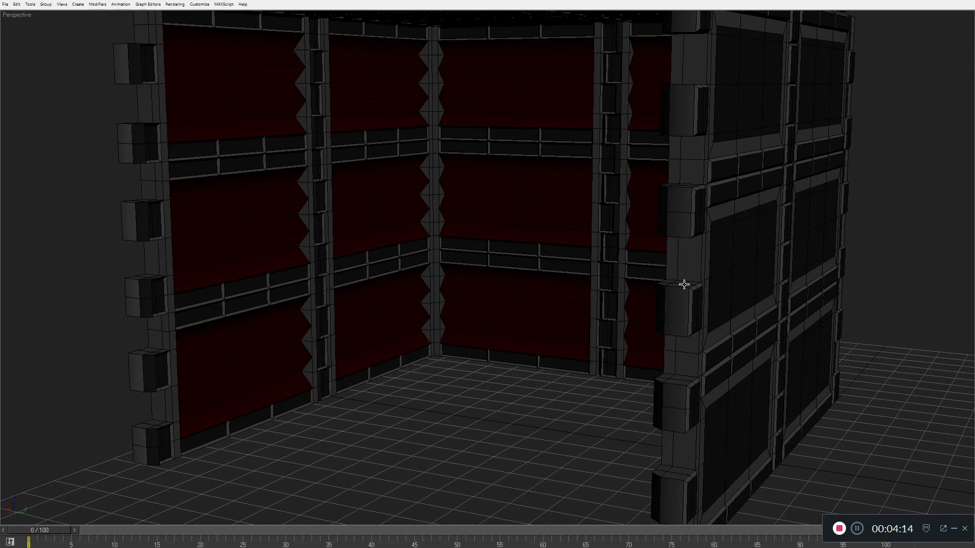
{"action": "middle_click_drag", "start_coordinate": [684, 284], "coordinate": [684, 289]}
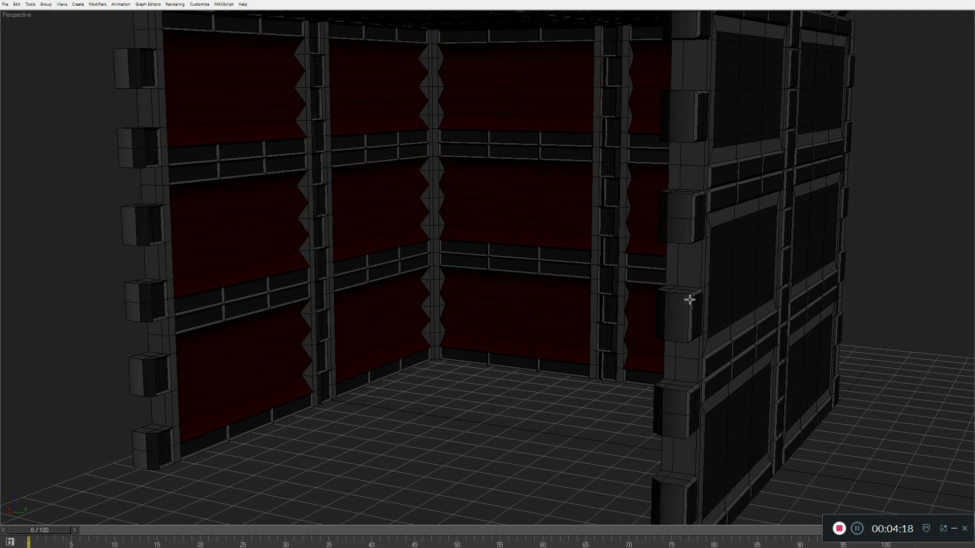
{"action": "middle_click_drag", "start_coordinate": [689, 300], "coordinate": [615, 293]}
Highlight the opposite side wall's middle front panel to check its outline, clear the selection, and inspect the adjoining interior and edge blocks
{"action": "left_click", "coordinate": [630, 268]}
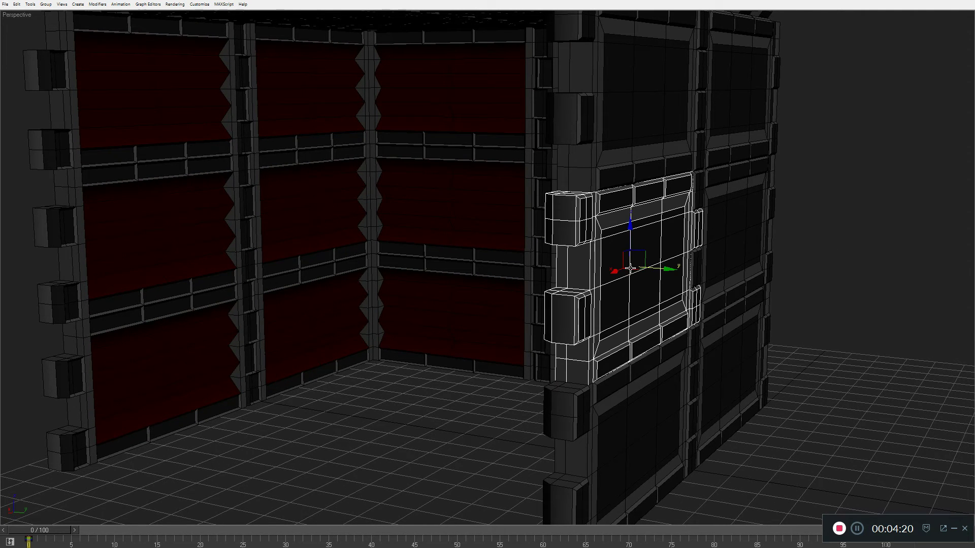
{"action": "left_click", "coordinate": [895, 313]}
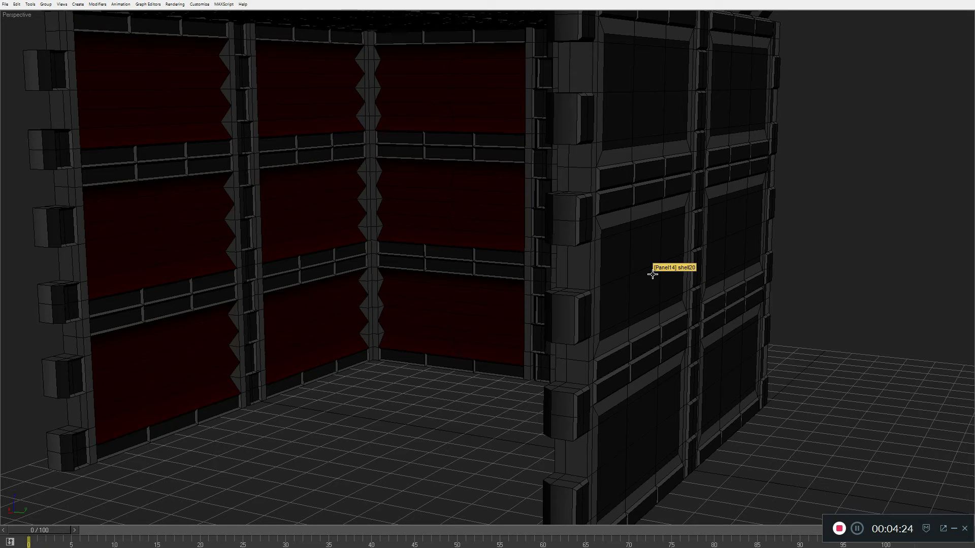
{"action": "left_click", "coordinate": [636, 268]}
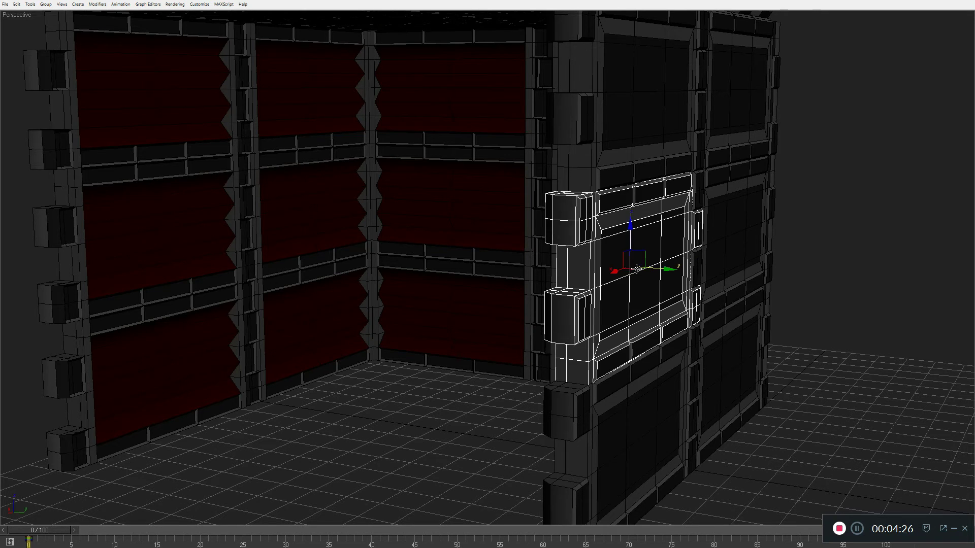
{"action": "left_click", "coordinate": [780, 243]}
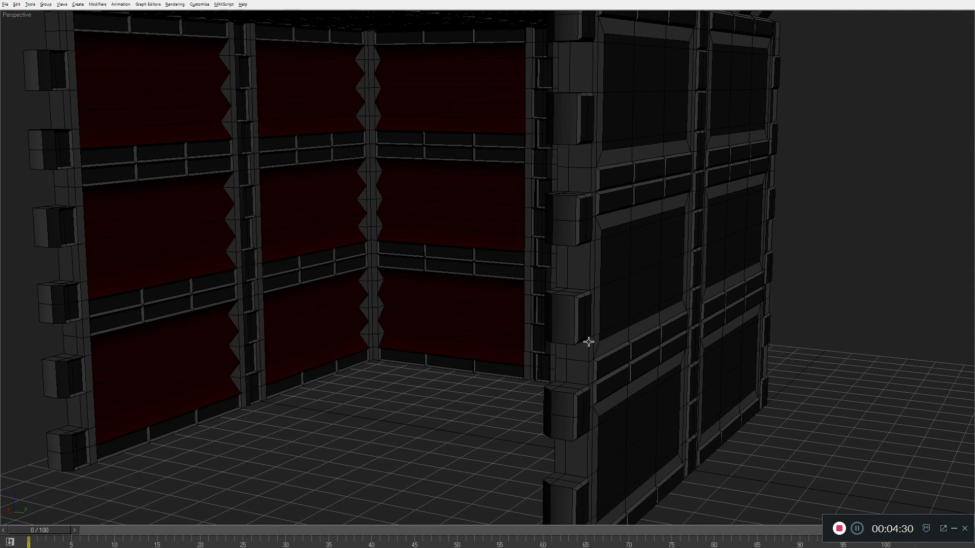
{"action": "middle_click_drag", "start_coordinate": [589, 342], "coordinate": [655, 249], "text": "alt"}
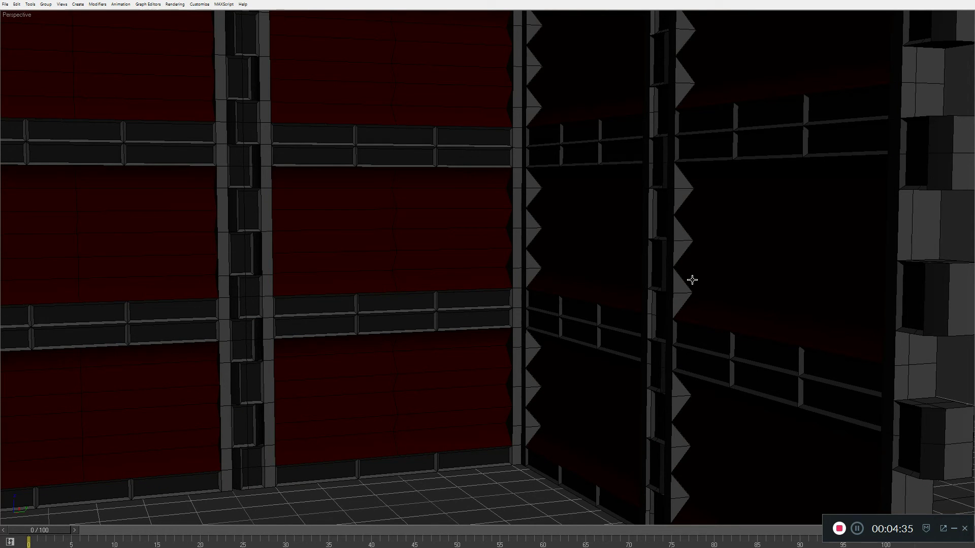
{"action": "middle_click_drag", "start_coordinate": [692, 279], "coordinate": [610, 286], "text": "alt"}
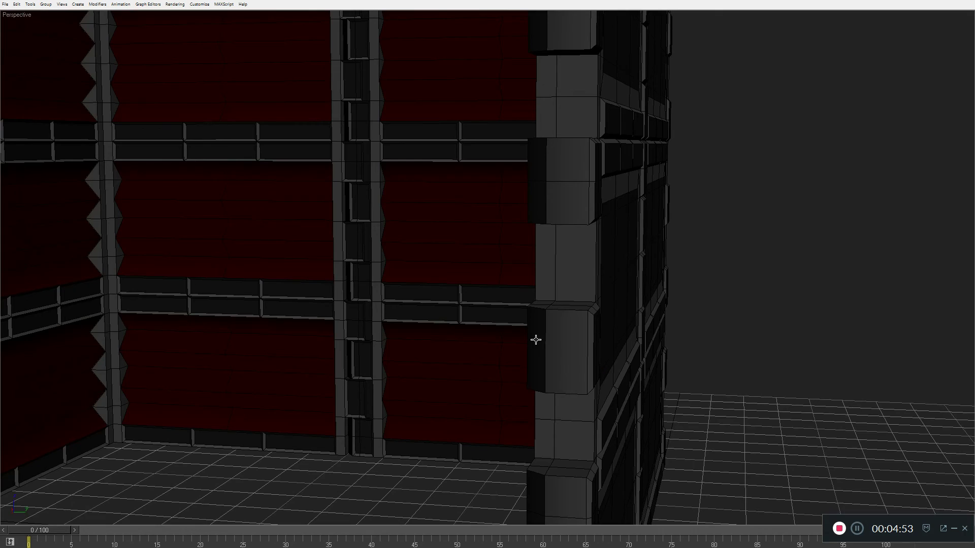
Examine the inside corner and side wall edge blocks, and the whole room with its roof from the open front
{"action": "middle_click_drag", "start_coordinate": [536, 340], "coordinate": [494, 315], "text": "alt"}
{"action": "scroll", "coordinate": [477, 300], "scroll_direction": "down", "scroll_amount": 3}
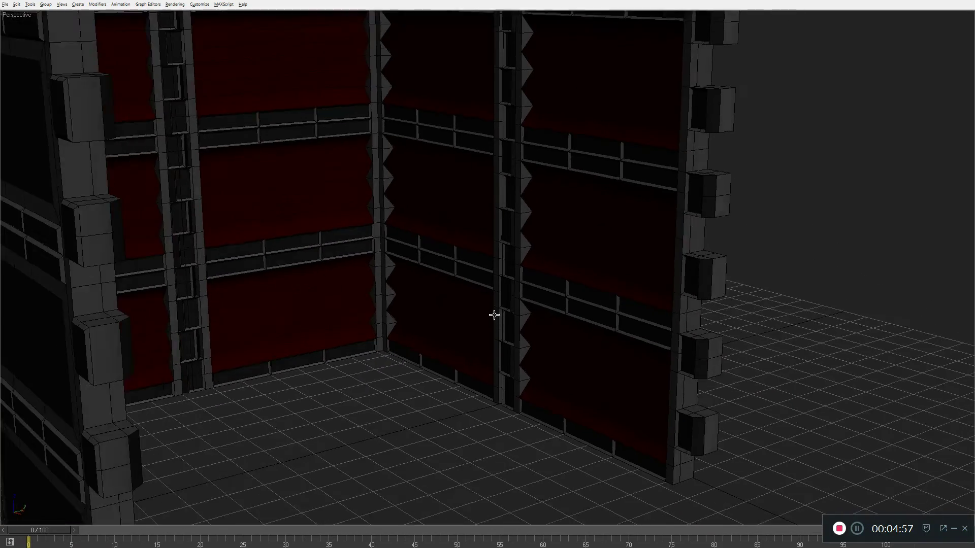
{"action": "scroll", "coordinate": [494, 315], "scroll_direction": "down", "scroll_amount": 3}
{"action": "middle_click_drag", "start_coordinate": [558, 315], "coordinate": [686, 321], "text": "alt"}
{"action": "key", "text": "z"}
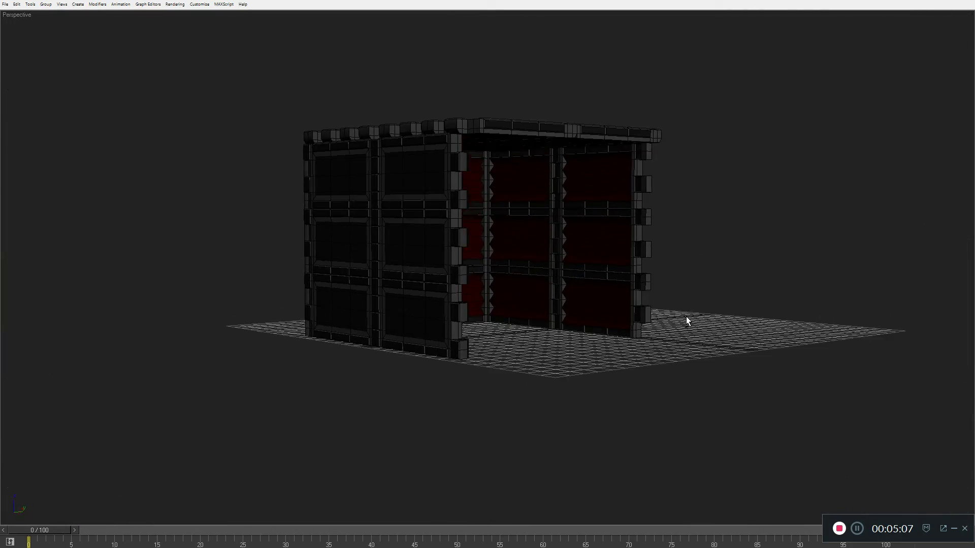
{"action": "scroll", "coordinate": [641, 296], "scroll_direction": "up", "scroll_amount": 5}
{"action": "middle_click_drag", "start_coordinate": [633, 297], "coordinate": [633, 358], "text": "alt"}
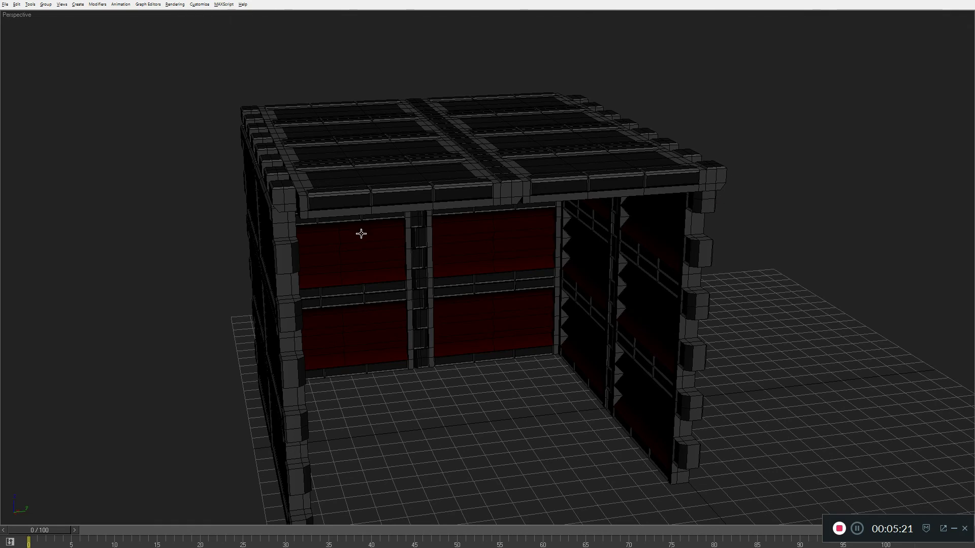
Highlight the roof's rear corner panel to check its outline, and examine the interlocking blocks along the roof's side edge
{"action": "middle_click_drag", "start_coordinate": [359, 233], "coordinate": [511, 241], "text": "alt"}
{"action": "scroll", "coordinate": [660, 342], "scroll_direction": "up", "scroll_amount": 4}
{"action": "middle_click_drag", "start_coordinate": [663, 341], "coordinate": [617, 385], "text": "alt"}
{"action": "middle_click_drag", "start_coordinate": [430, 410], "coordinate": [440, 370], "text": "alt"}
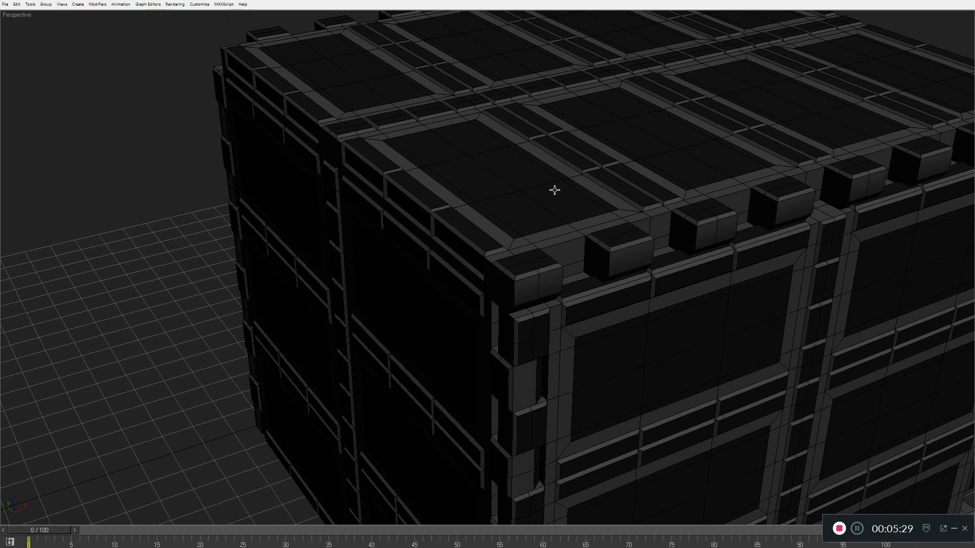
{"action": "left_click", "coordinate": [580, 203]}
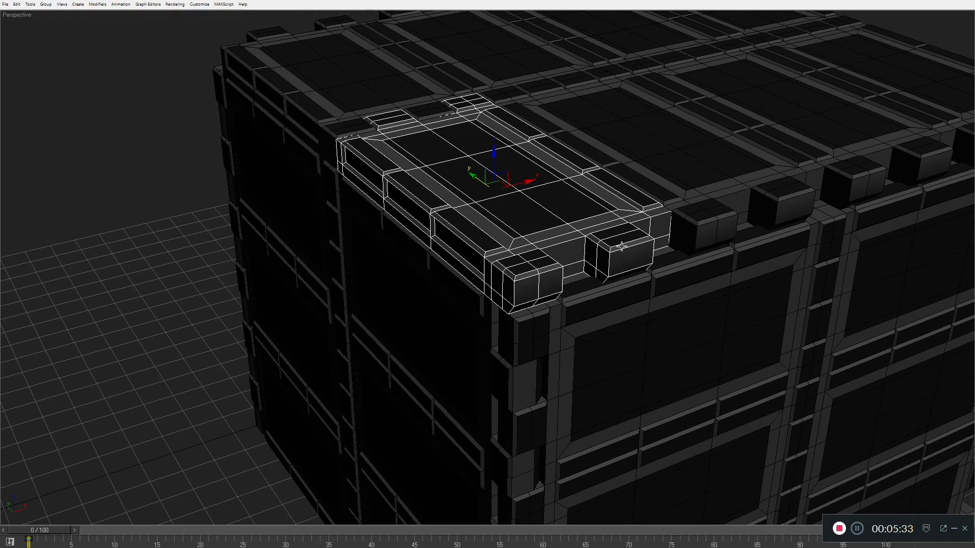
{"action": "middle_click_drag", "start_coordinate": [629, 233], "coordinate": [391, 254], "text": "alt"}
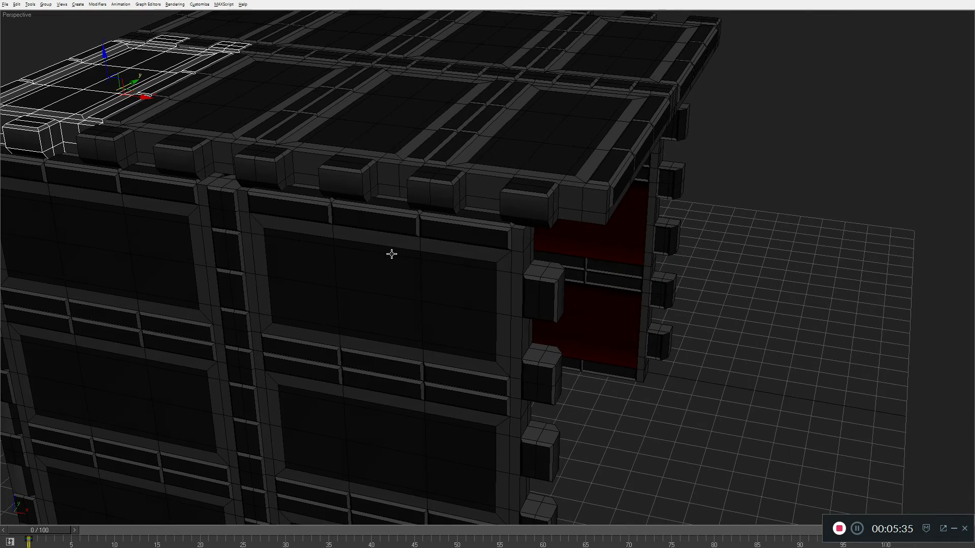
{"action": "left_click", "coordinate": [621, 186]}
Pull the back wall's upper corner panel outward from the room and inspect its edge blocks and the matching opening
{"action": "middle_click_drag", "start_coordinate": [392, 198], "coordinate": [570, 269], "text": "alt"}
{"action": "scroll", "coordinate": [569, 269], "scroll_direction": "down", "scroll_amount": 4}
{"action": "left_click", "coordinate": [582, 263]}
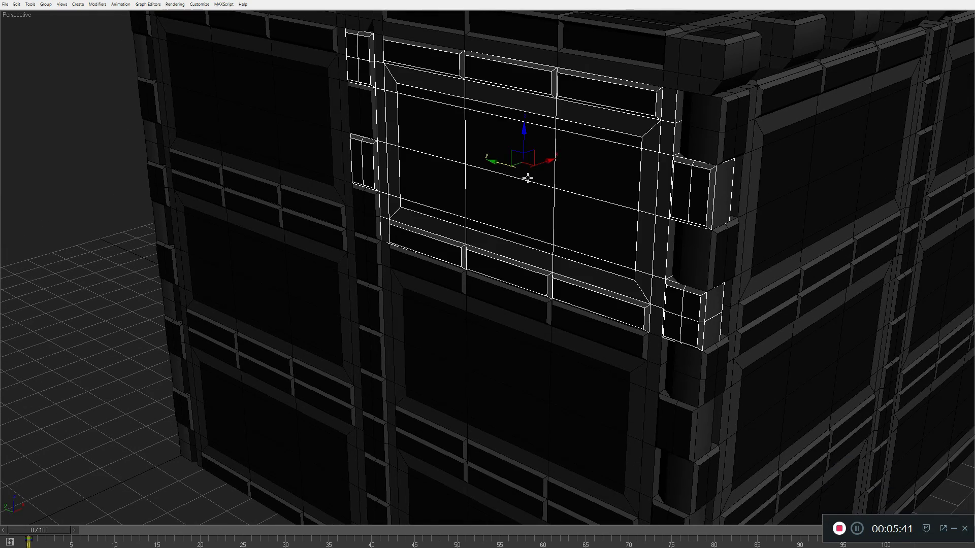
{"action": "left_click_drag", "start_coordinate": [547, 161], "coordinate": [304, 216]}
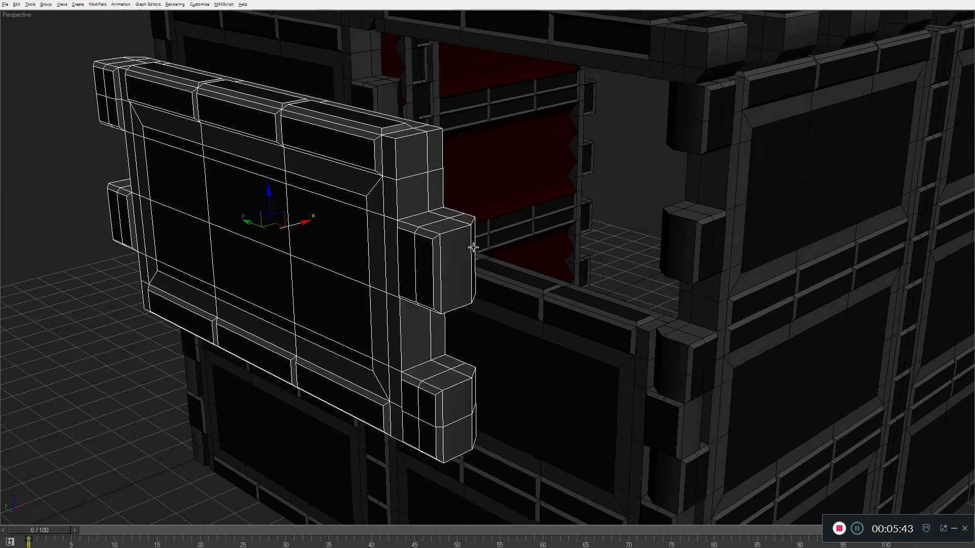
{"action": "middle_click_drag", "start_coordinate": [473, 247], "coordinate": [444, 296], "text": "alt"}
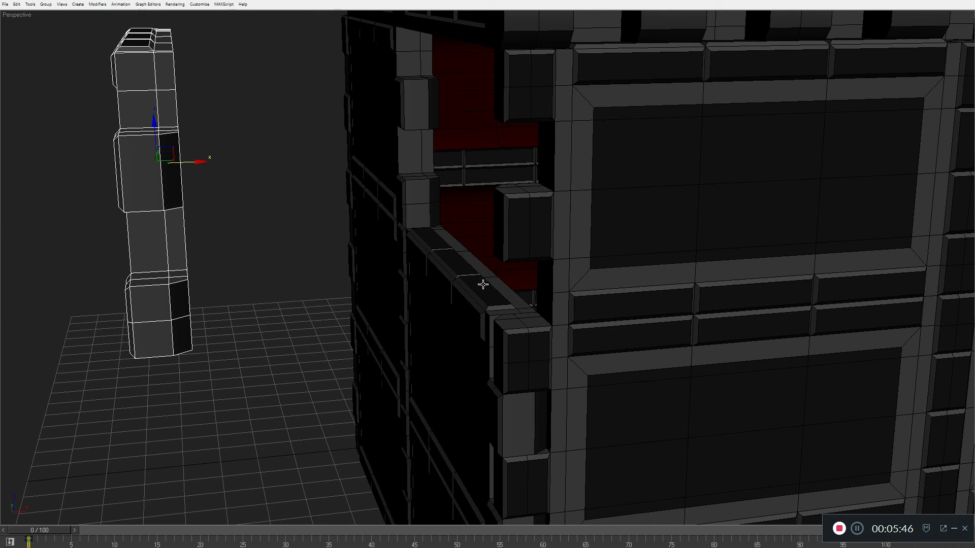
{"action": "mouse_move", "coordinate": [483, 283]}
{"action": "middle_mouse_down", "text": "alt"}
{"action": "mouse_move", "coordinate": [483, 300]}
{"action": "mouse_move", "coordinate": [480, 283]}
{"action": "mouse_move", "coordinate": [472, 291]}
{"action": "middle_mouse_up", "text": "alt"}
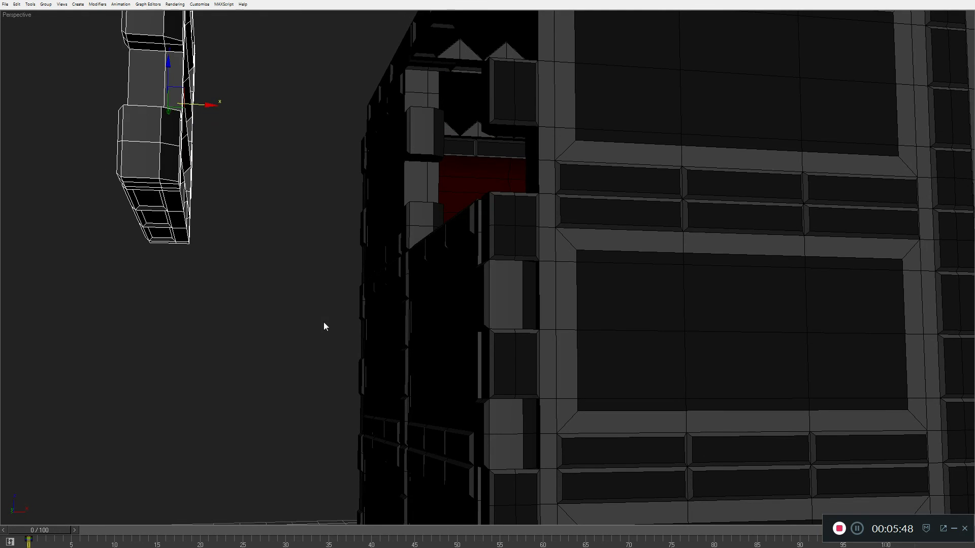
{"action": "left_click", "coordinate": [159, 273]}
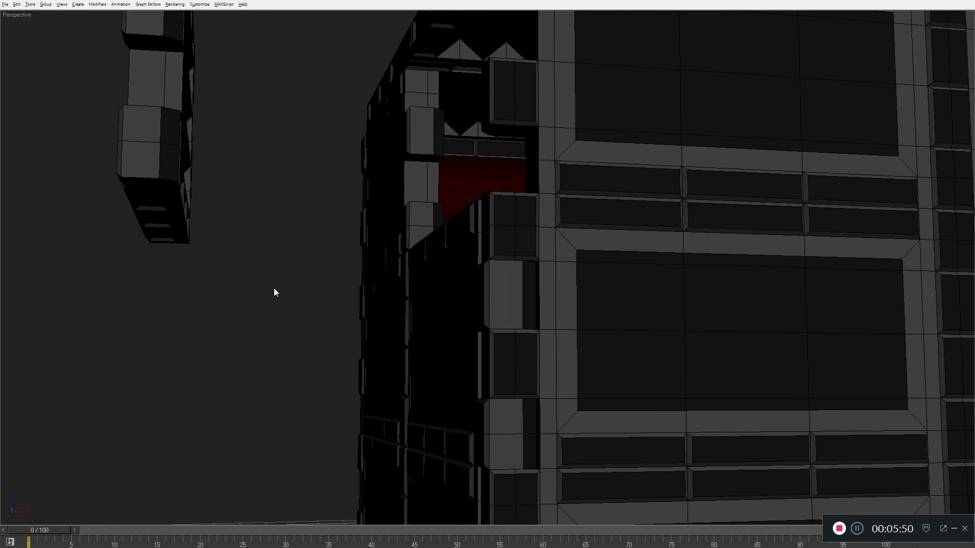
Undo the back wall panel's move and restore the earlier view of the room
{"action": "key", "text": "shift+z"}
{"action": "key", "text": "shift+z"}
{"action": "key", "text": "ctrl+z"}
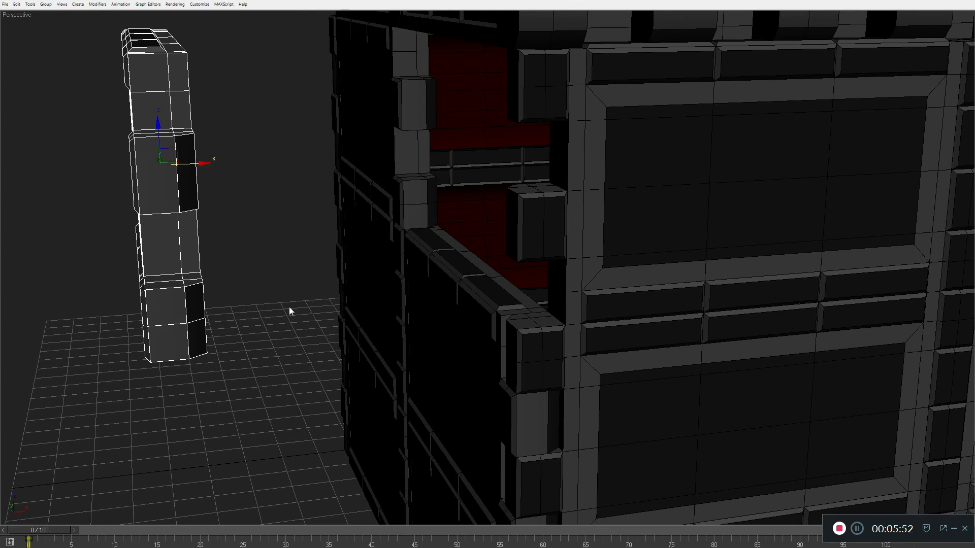
{"action": "key", "text": "ctrl+z"}
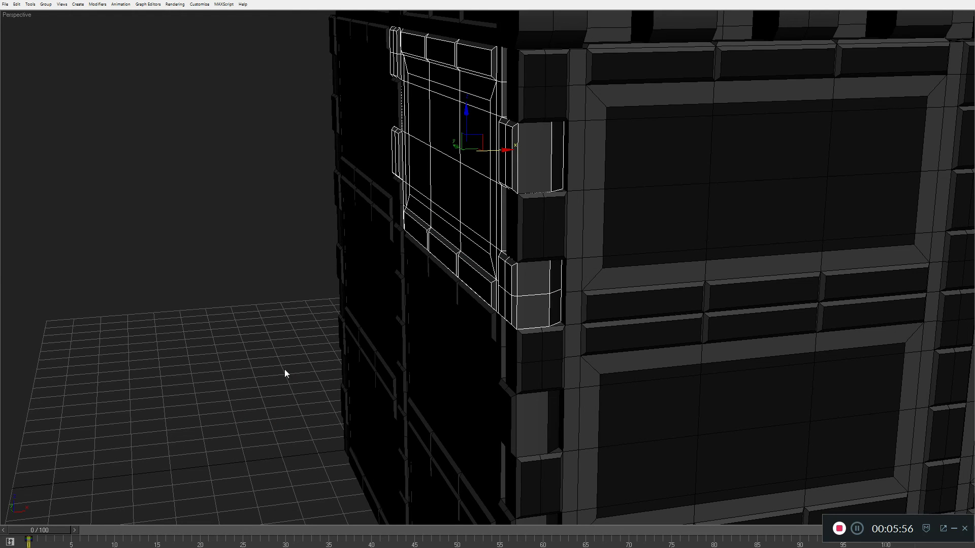
{"action": "key", "text": "shift+z"}
{"action": "key", "text": "shift+z"}
{"action": "key", "text": "shift+z"}
{"action": "key", "text": "shift+z"}
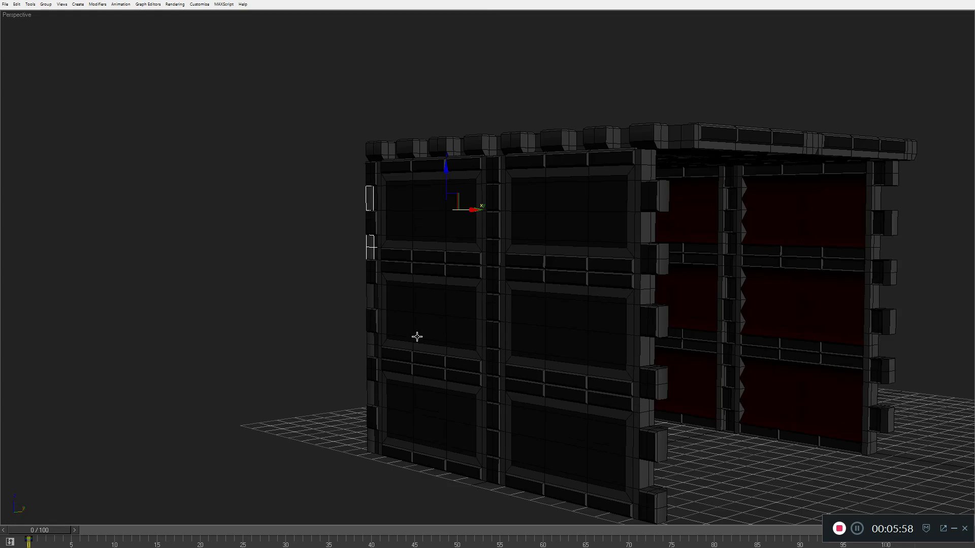
Clear the panel selection and view the whole room from its open front
{"action": "middle_click_drag", "start_coordinate": [429, 336], "coordinate": [413, 363], "text": "alt"}
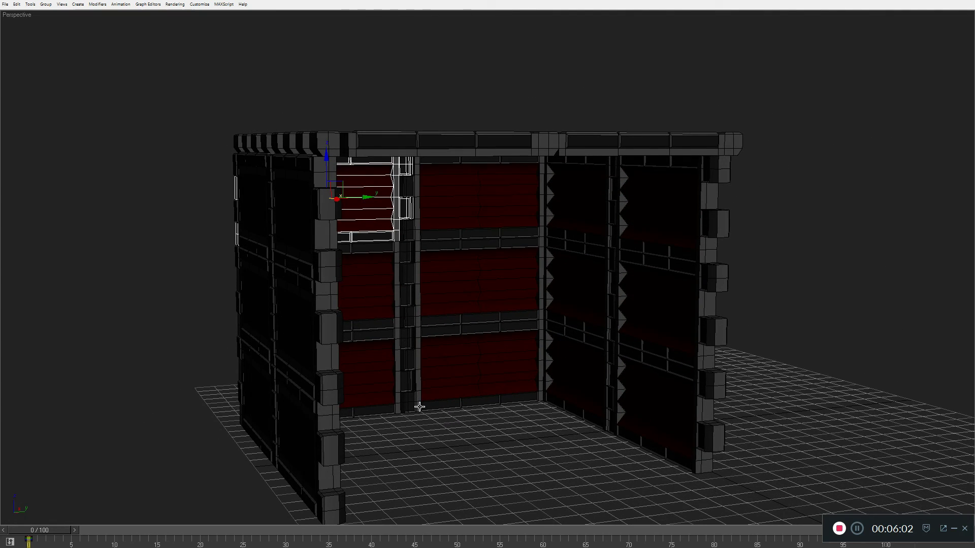
{"action": "left_click", "coordinate": [425, 458]}
{"action": "middle_click_drag", "start_coordinate": [422, 454], "coordinate": [440, 420]}
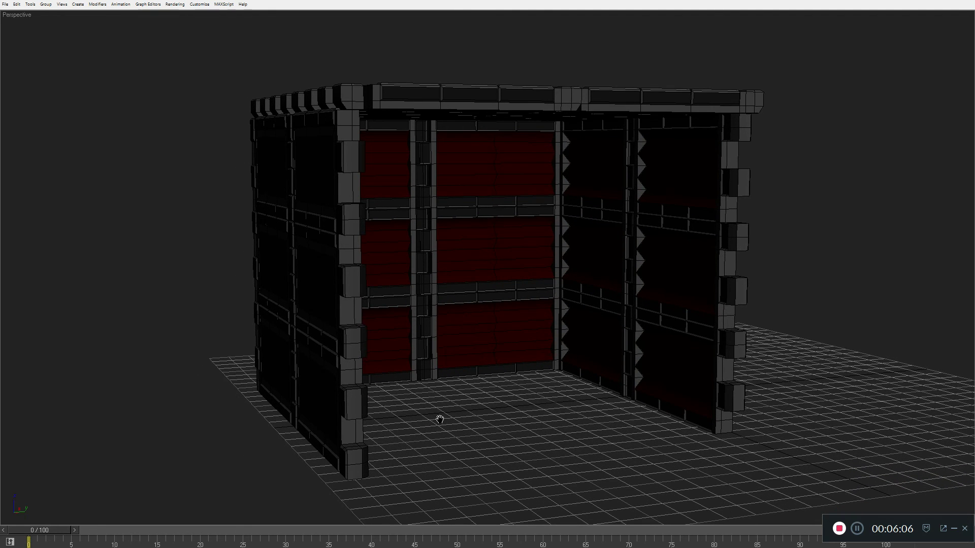